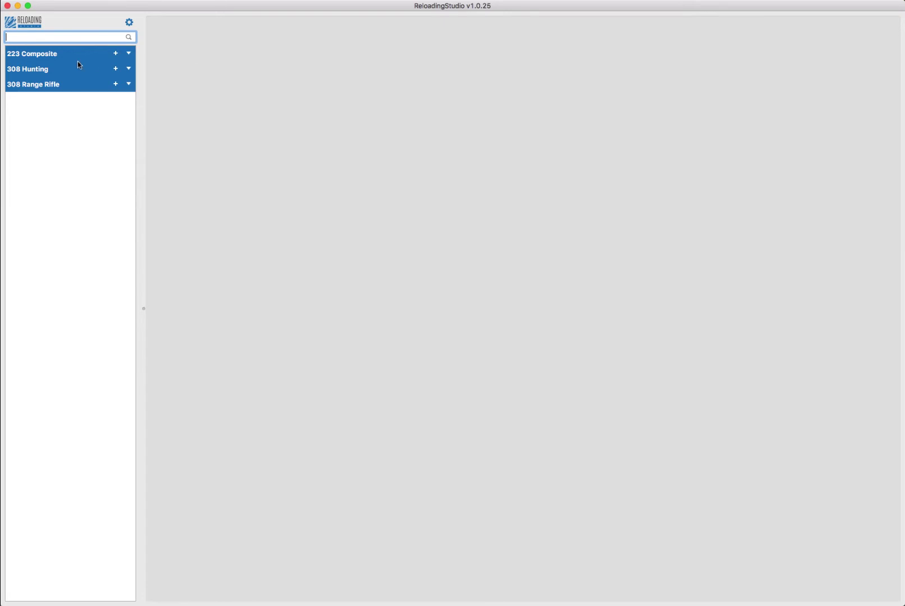
Review the settings for primers, powders, cases and rifles, widen the Rifle Name column, and return to cartridge development.
click(129, 22)
click(21, 146)
click(44, 130)
click(39, 115)
click(43, 65)
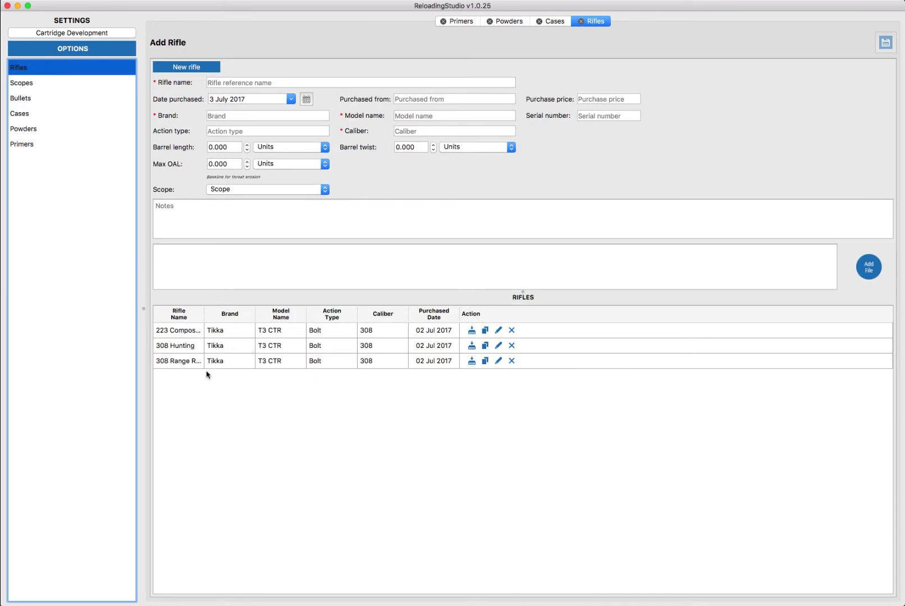
drag(204, 313, 254, 325)
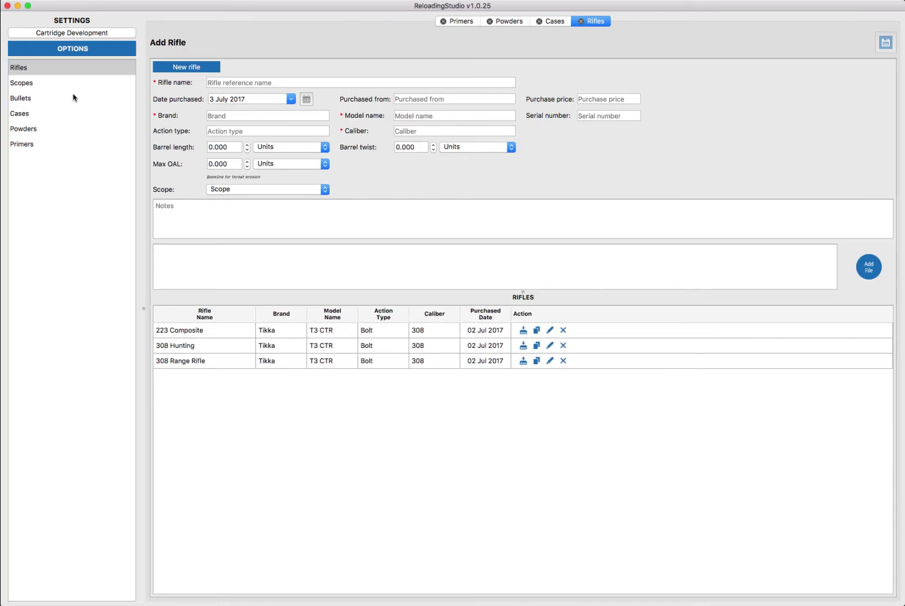
click(79, 32)
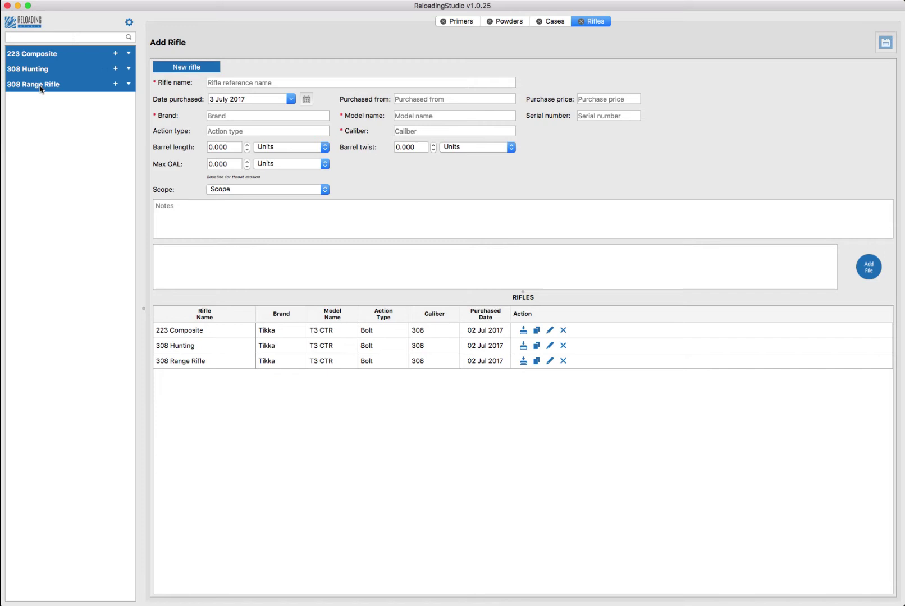
Create a cartridge development group for the 308 Range Rifle with a batch named 39gr and save it.
click(115, 84)
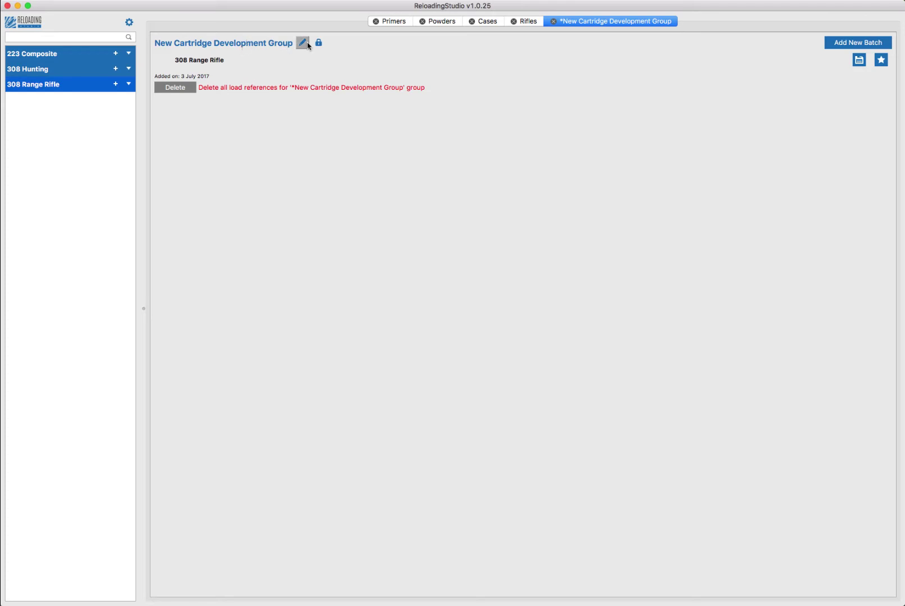
click(847, 45)
click(275, 95)
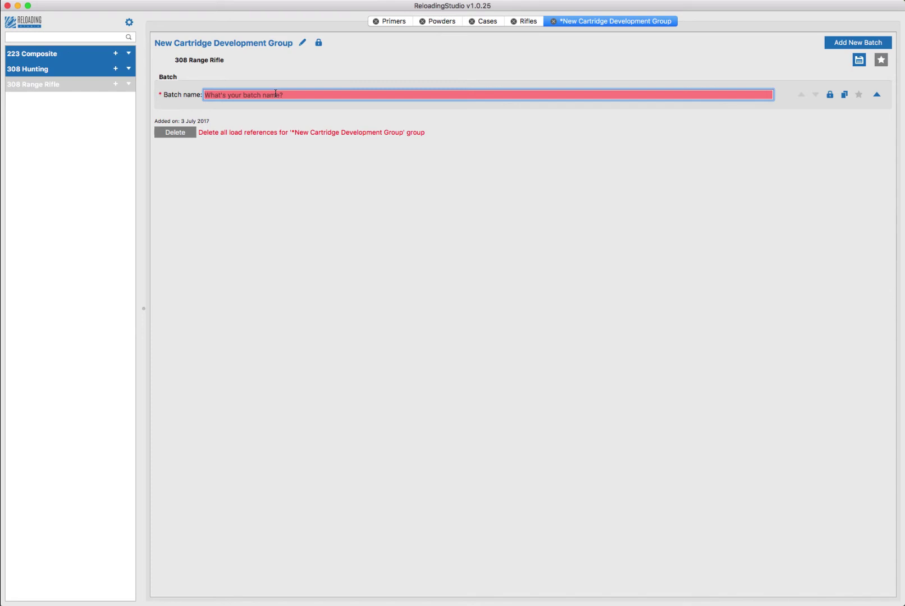
text(seating )
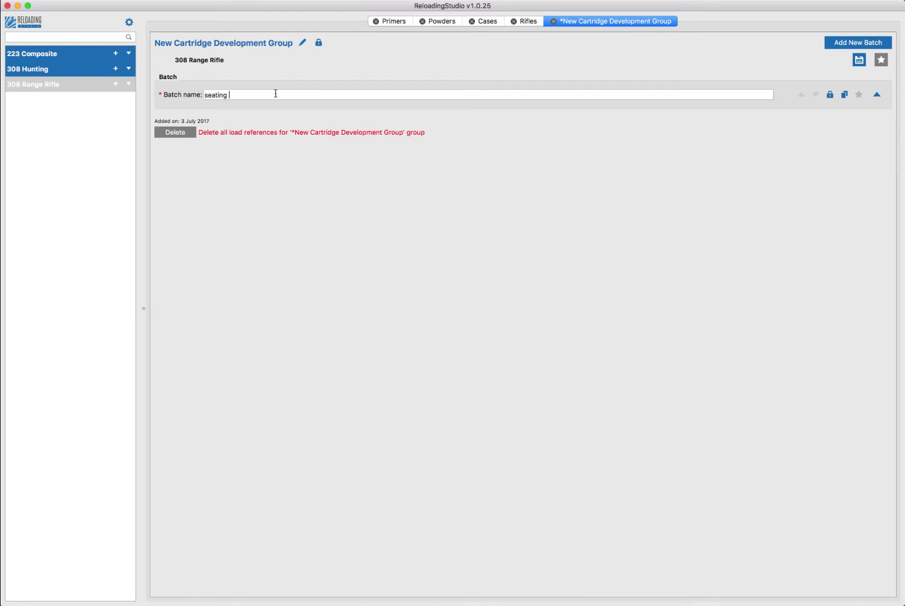
text(at...)
key(super+a)
text(3)
click(859, 60)
Clone the 39gr batch and rename the copy 40gr.
click(845, 95)
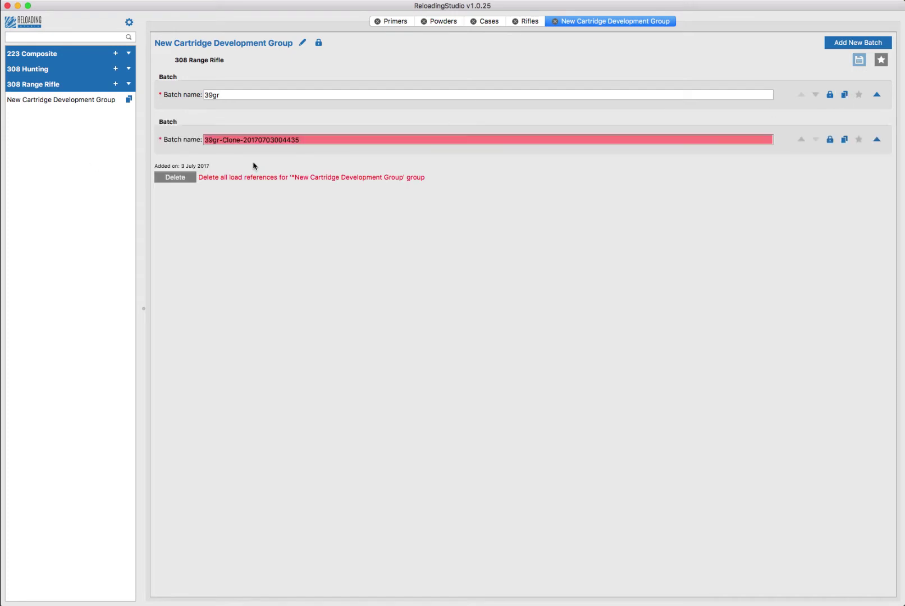
drag(221, 140, 461, 140)
key(BackSpace)
key(BackSpace)
key(BackSpace)
key(BackSpace)
key(BackSpace)
text(40gr)
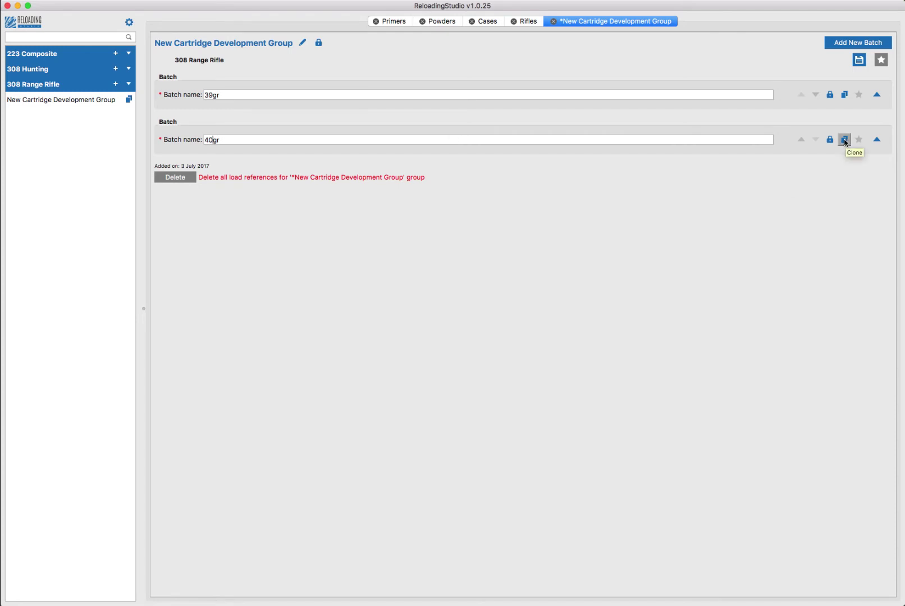
Delete the 40gr batch from the development group.
click(845, 140)
click(497, 315)
click(877, 140)
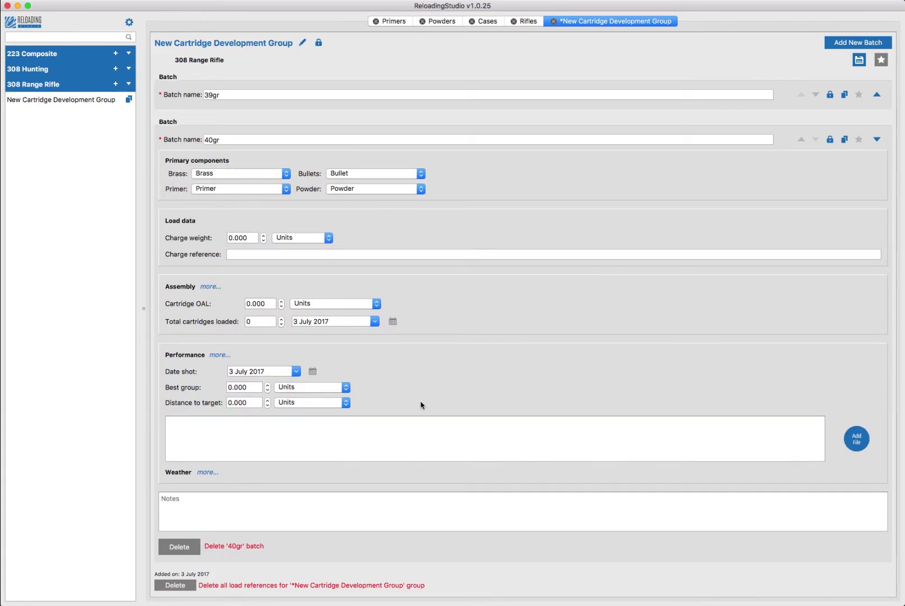
click(190, 548)
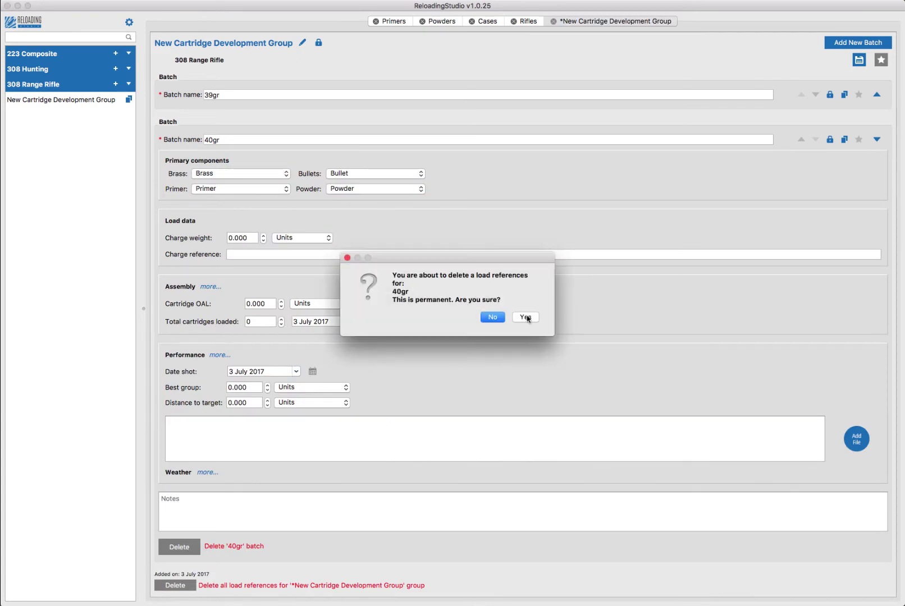
click(526, 319)
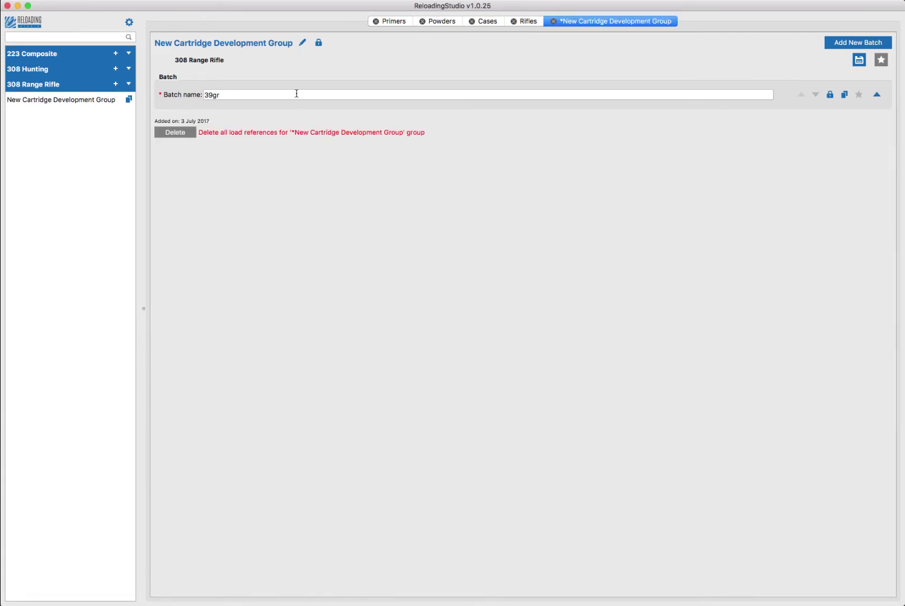
Set the 39gr batch's components to Federal-001 308 brass, Hornady A-Max 155gr bullets, Federal Large Rifle 210 primers and ADI AR2208 powder.
click(298, 95)
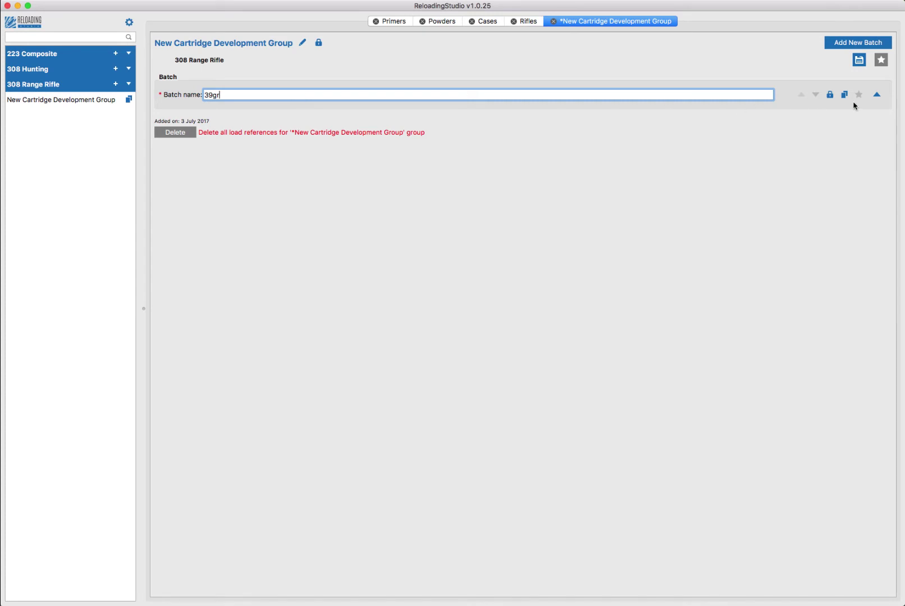
click(878, 99)
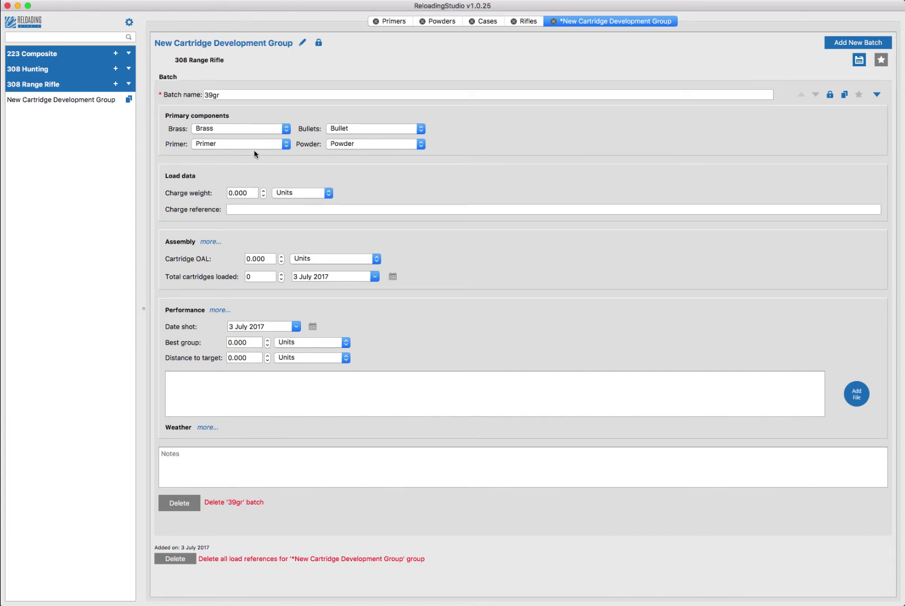
click(237, 131)
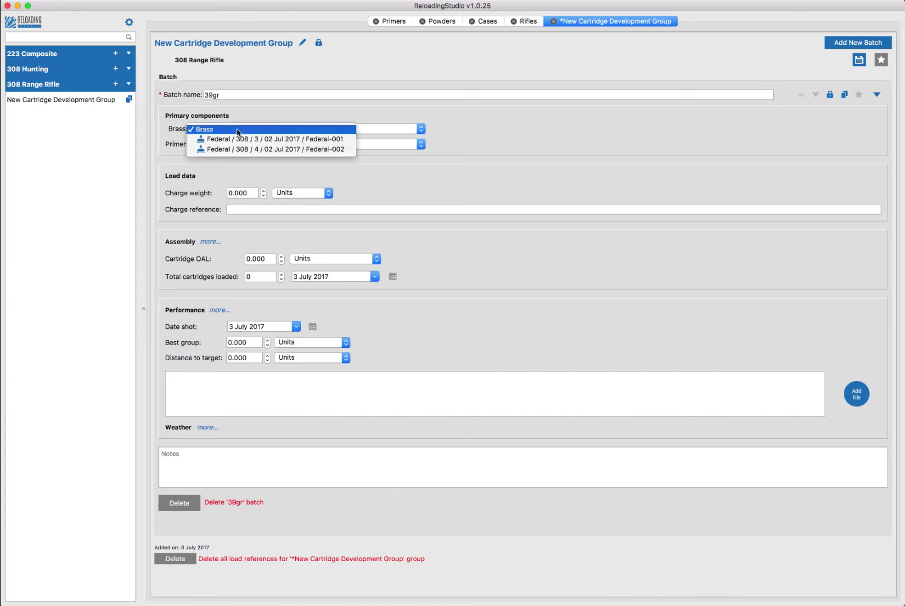
click(282, 139)
click(364, 133)
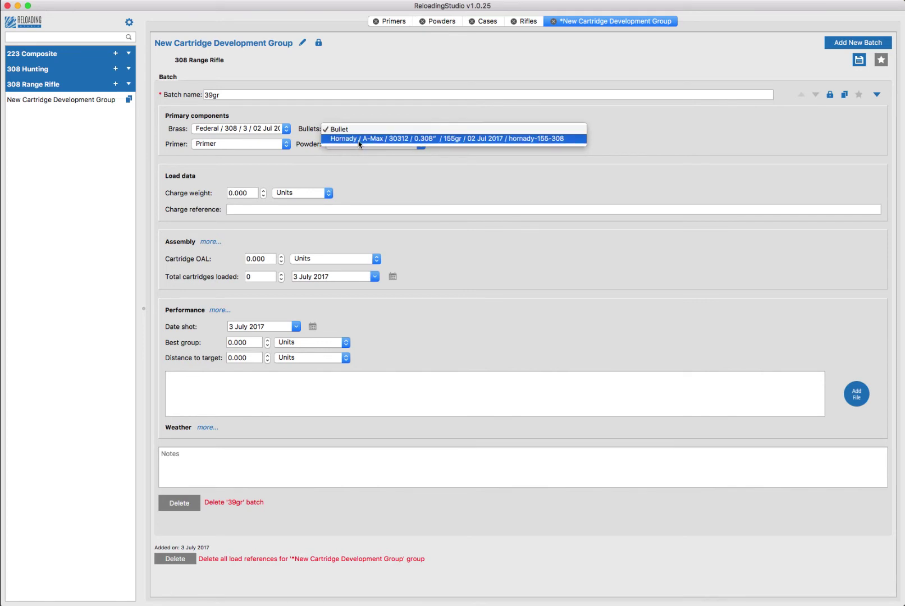
click(364, 139)
click(240, 145)
click(232, 155)
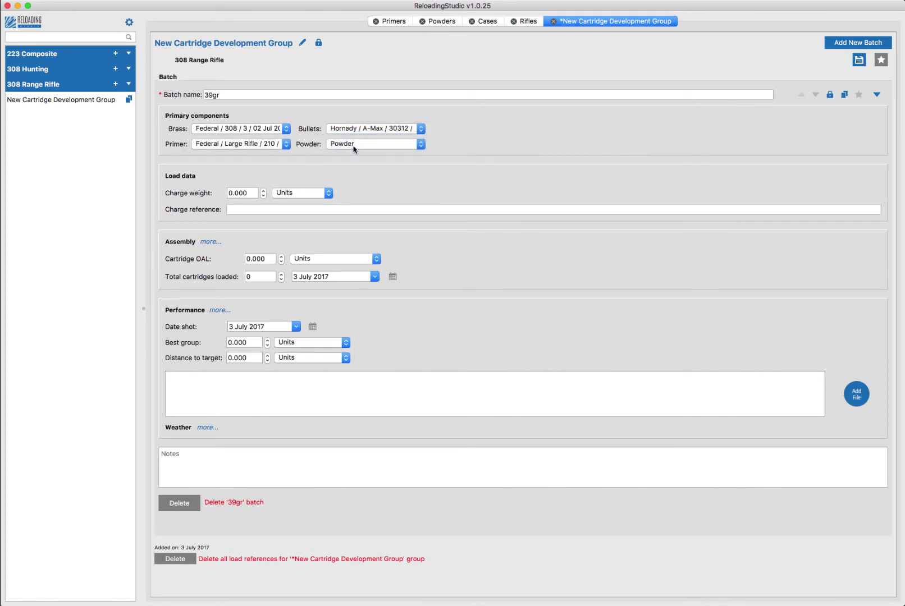
click(358, 145)
click(405, 155)
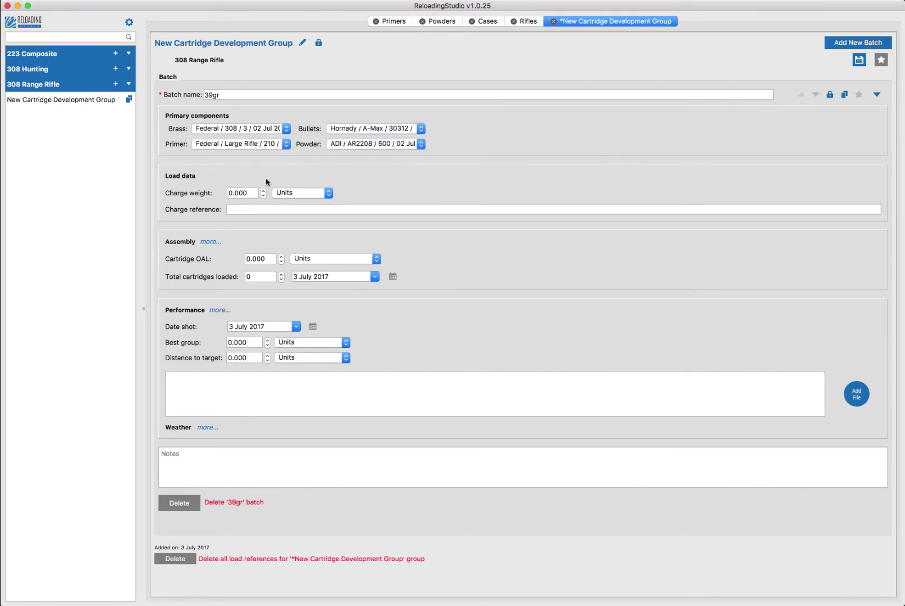
click(253, 193)
text(39)
click(304, 194)
click(302, 203)
click(275, 210)
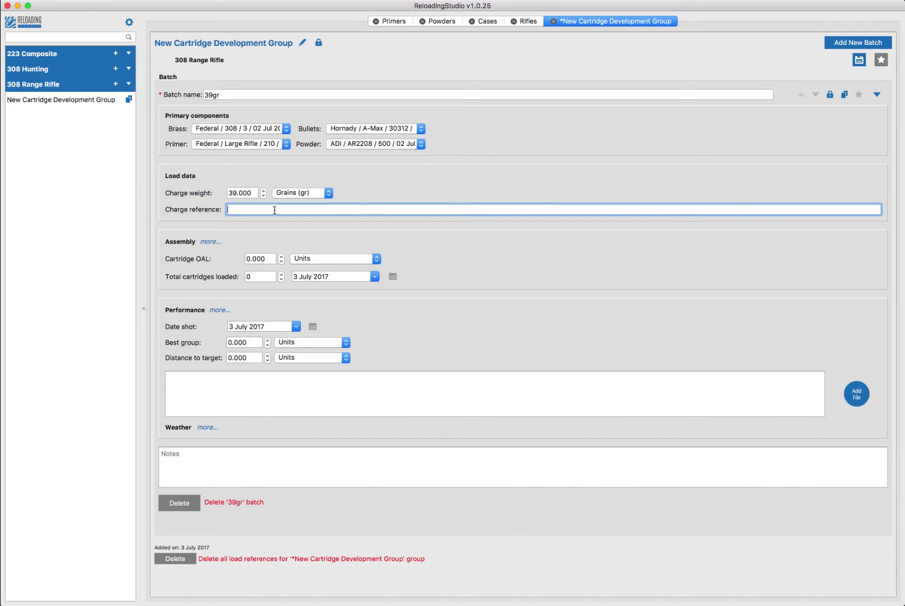
text(www.somewebsite.com)
Set the cartridge OAL to 71.18 Millimeters (mm) and total cartridges loaded to 8, and save the group.
click(275, 258)
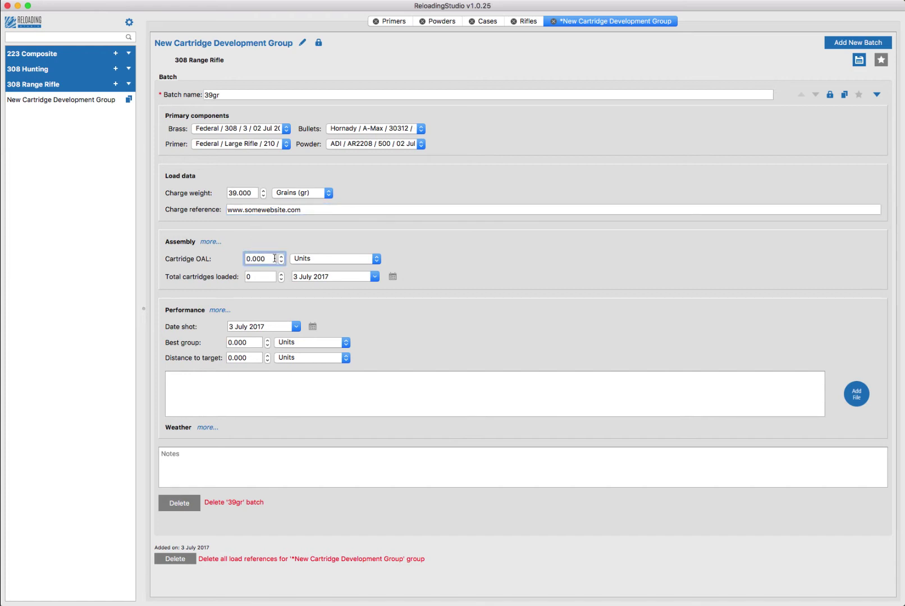
drag(274, 259, 244, 259)
text(71.18)
click(349, 258)
click(339, 271)
drag(272, 277, 240, 279)
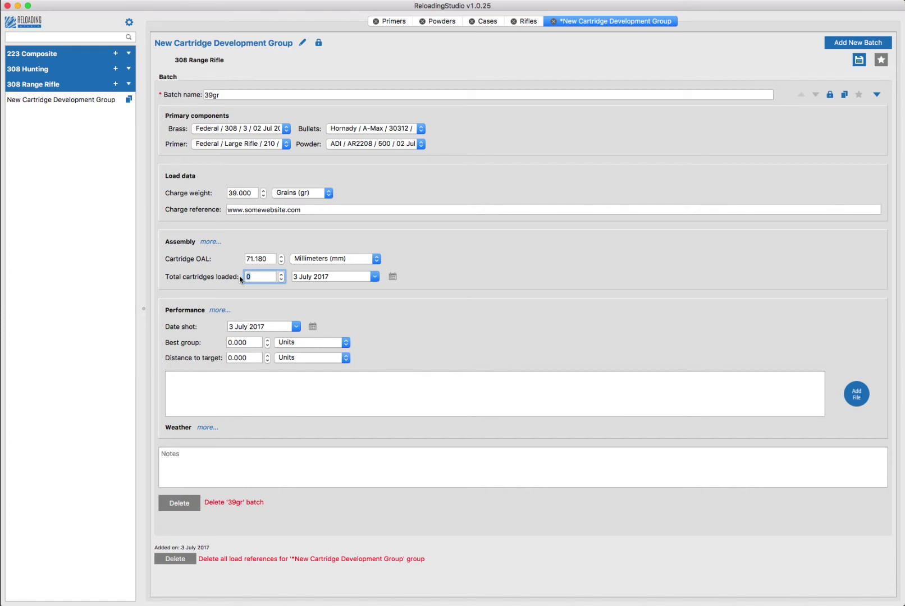
click(467, 269)
click(858, 61)
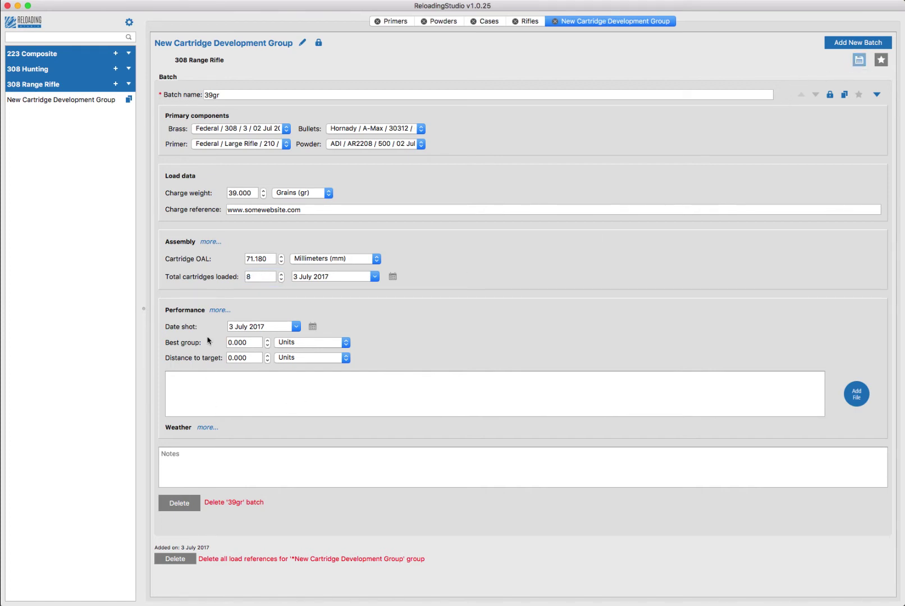
Examine the additional Assembly and Performance details available for the 39gr batch.
click(211, 243)
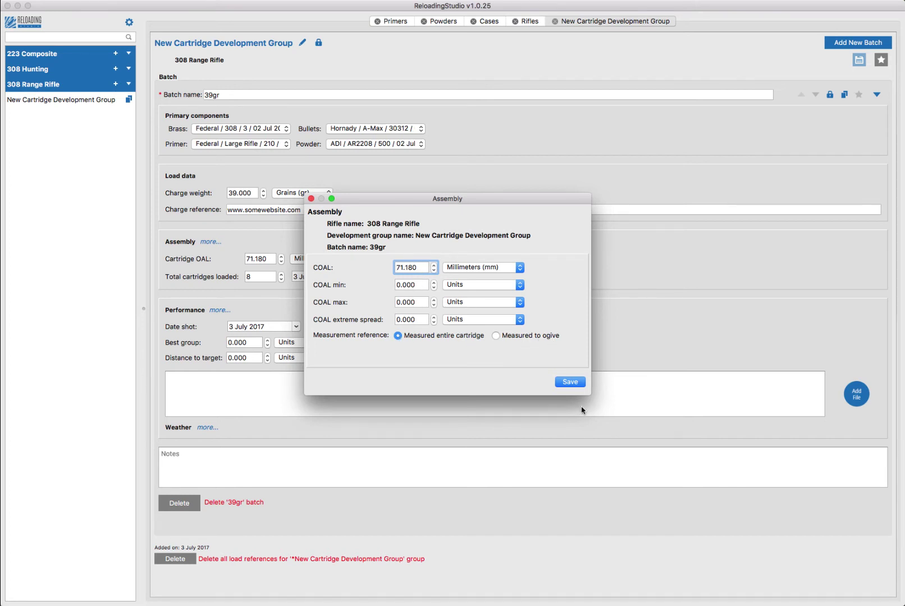
click(570, 382)
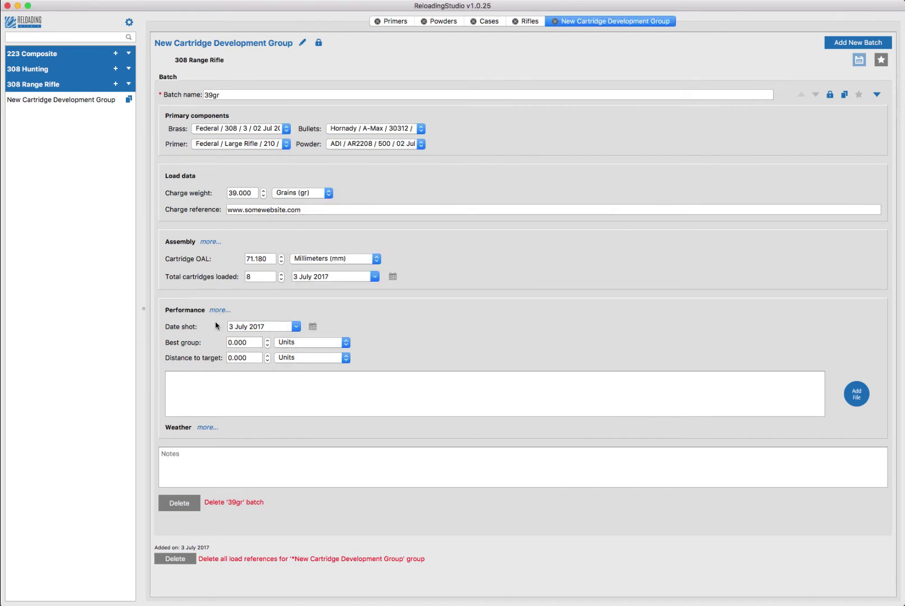
click(219, 311)
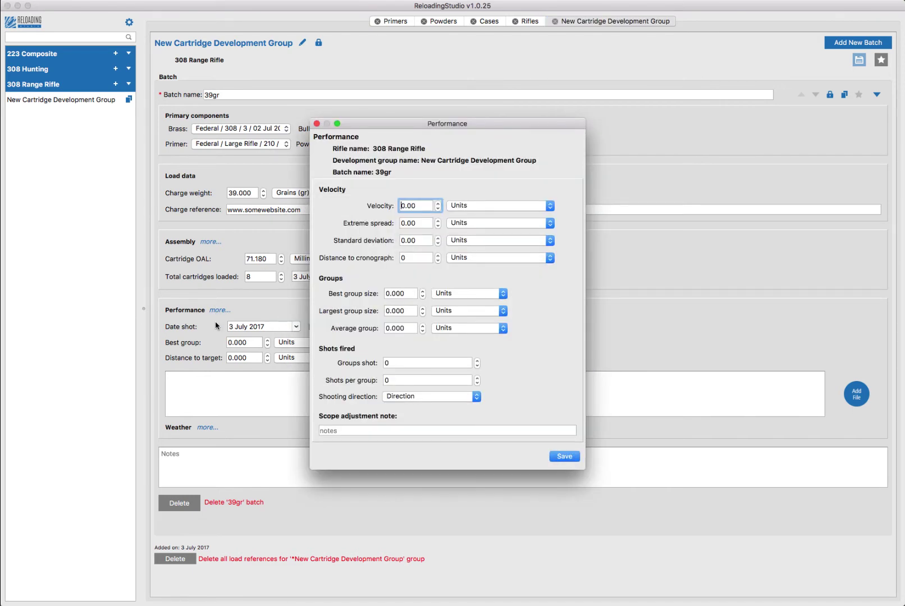
click(563, 454)
click(213, 244)
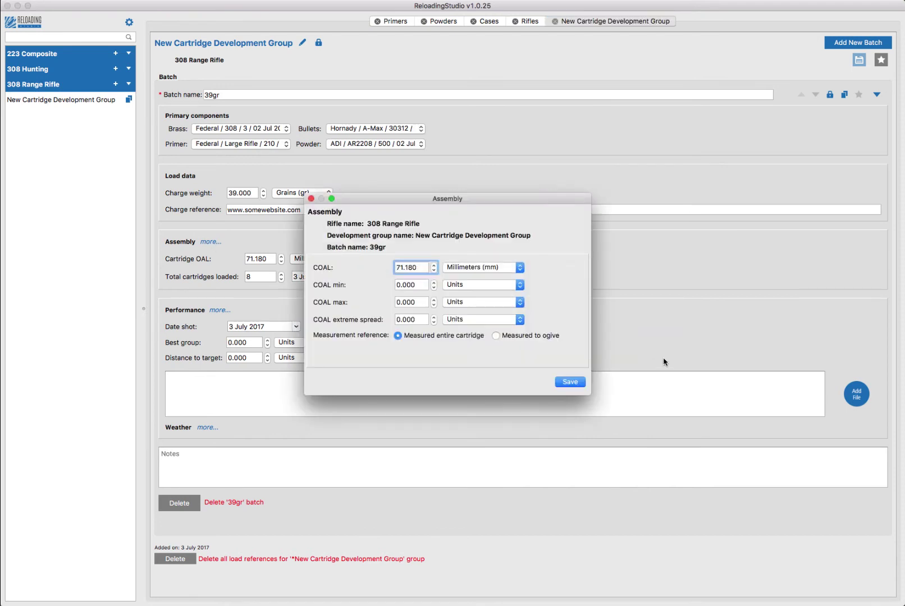
click(577, 382)
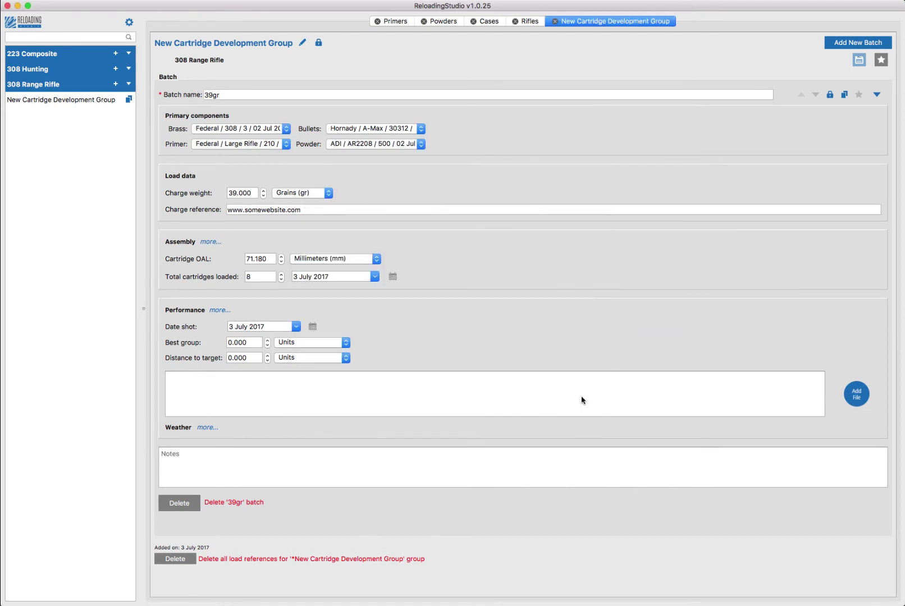
Add the scope adjustment note "4 clicks below zero." to the 39gr batch's performance details and save the group.
click(217, 311)
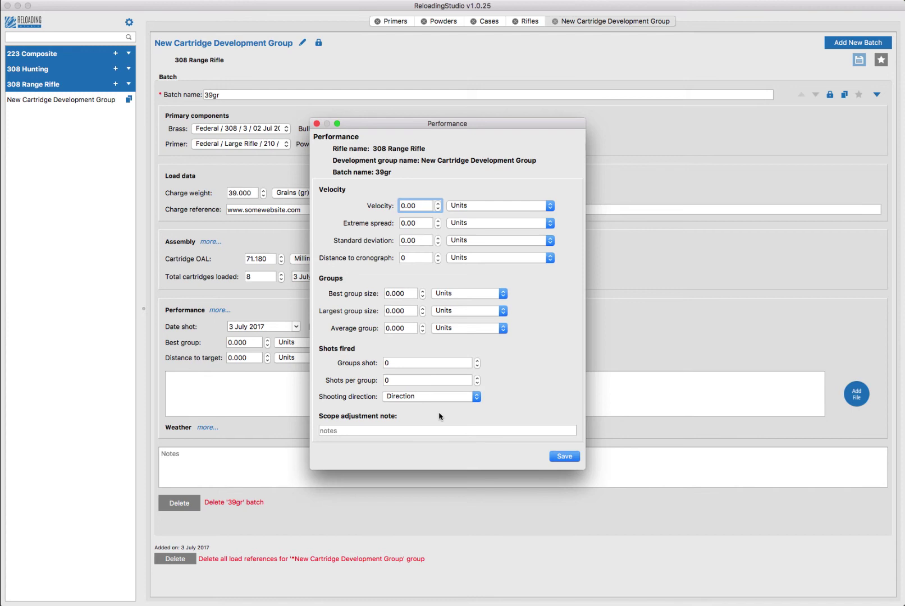
click(364, 431)
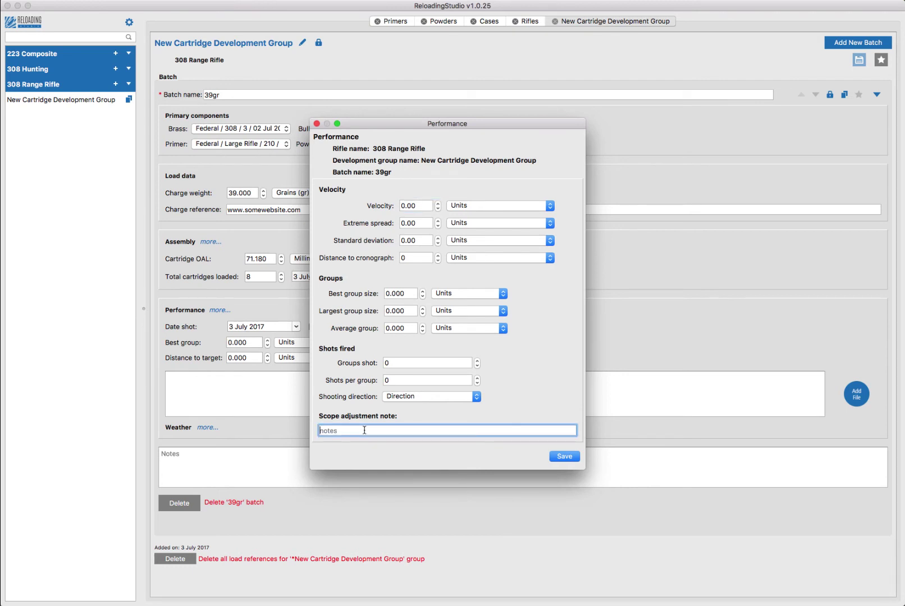
text(4 clicks)
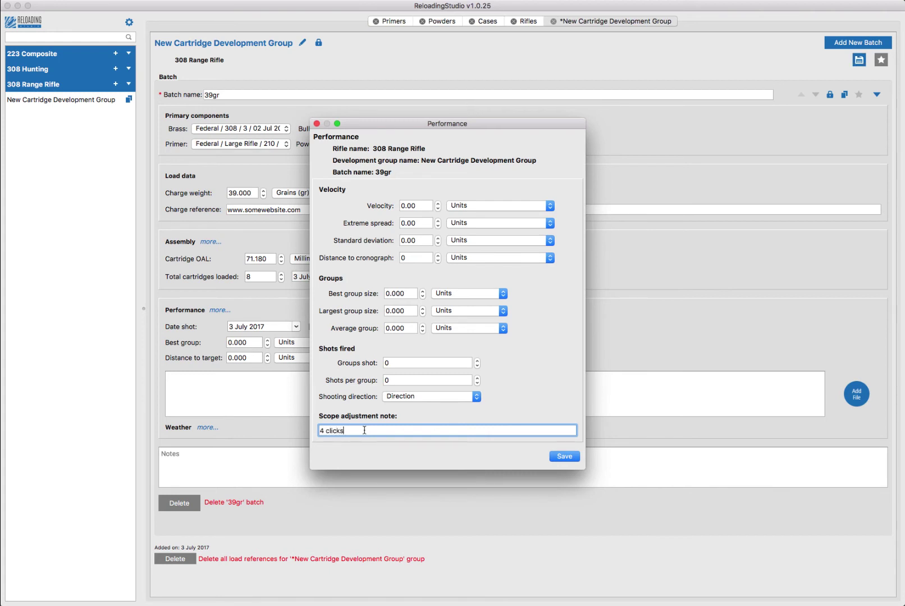
text( below zero.)
click(570, 458)
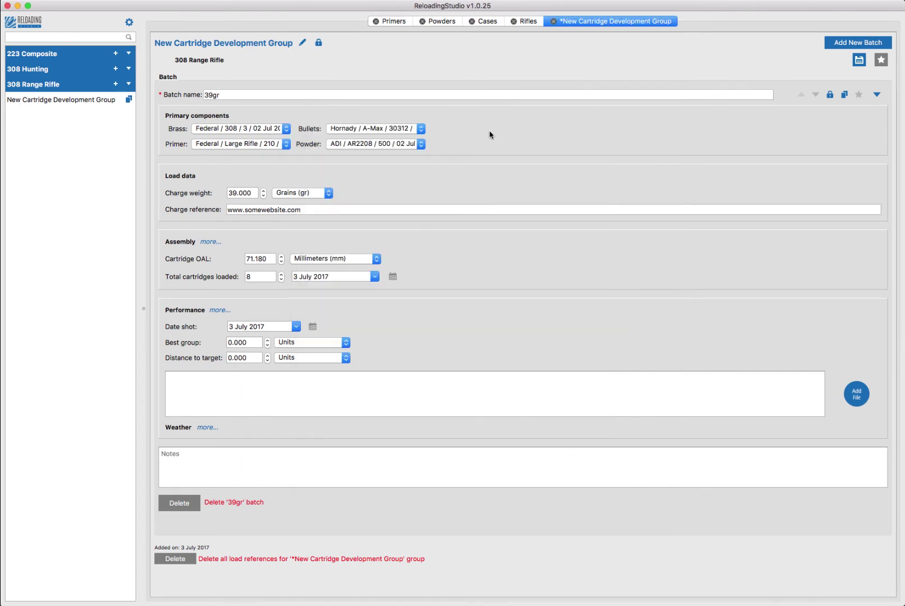
click(879, 62)
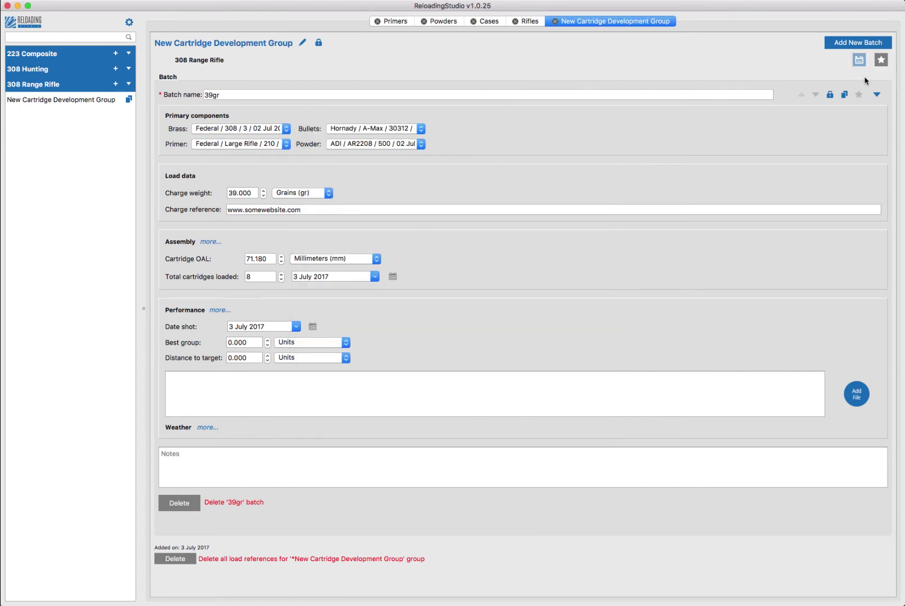
Clone the completed 39gr batch, rename the copy 40.5gr and save the group.
click(877, 95)
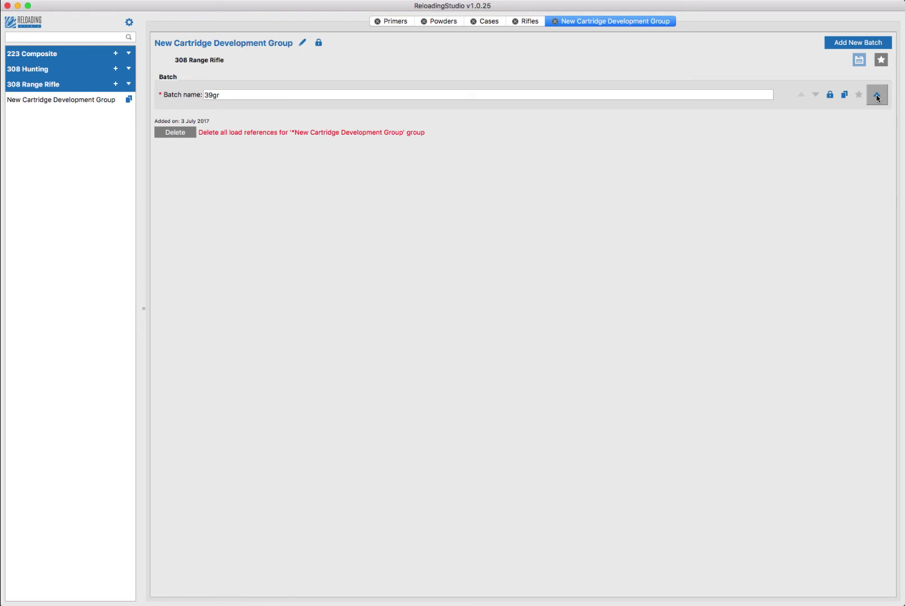
click(844, 95)
click(210, 140)
key(super+a)
text(40.5gr)
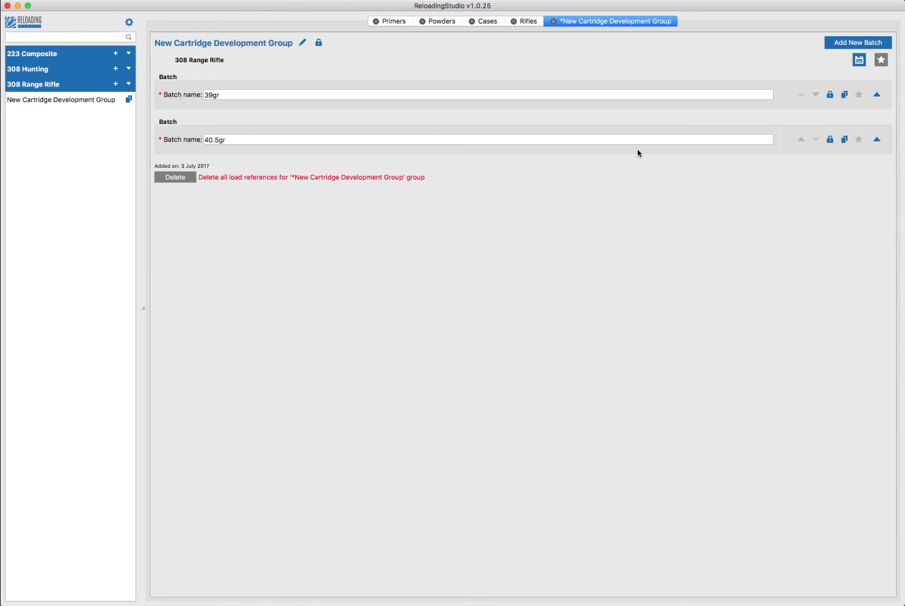
click(859, 59)
Set the 40.5gr batch's charge weight to 40.5 Grains (gr) and save the group.
click(877, 144)
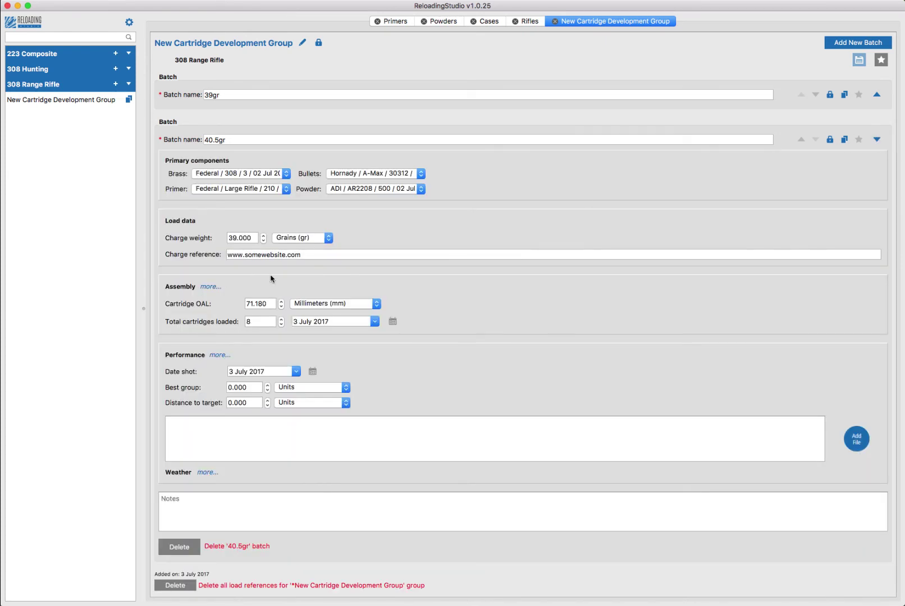
drag(251, 238, 208, 236)
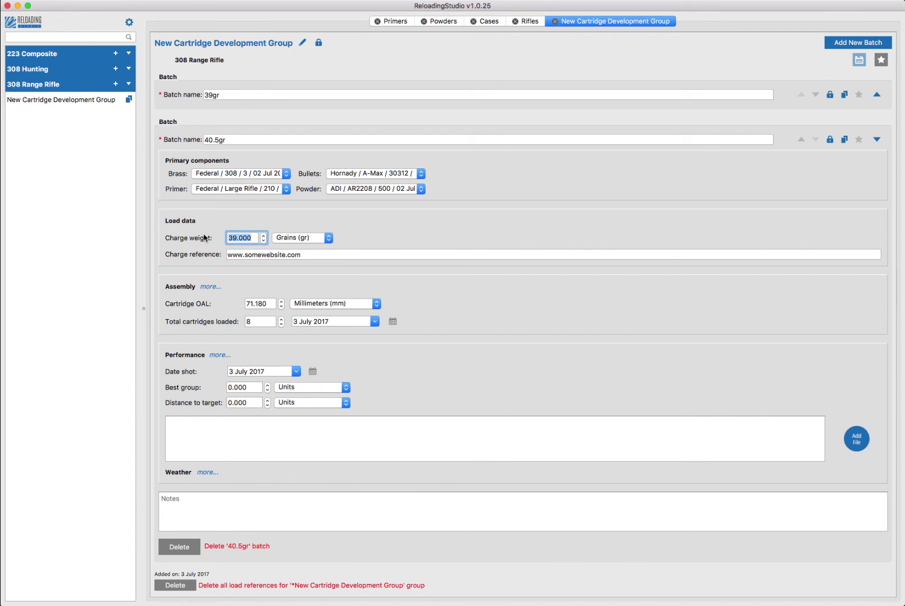
text(40.5)
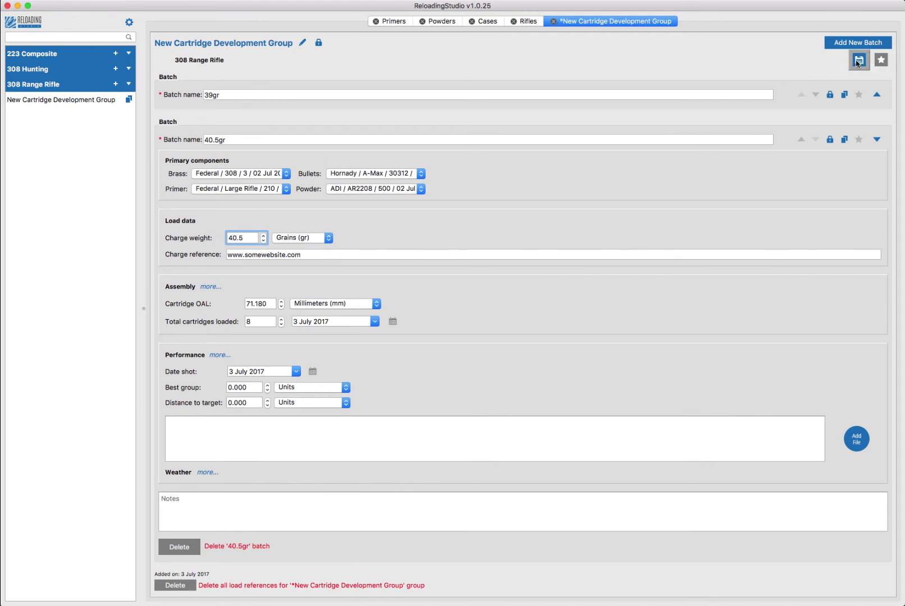
click(858, 60)
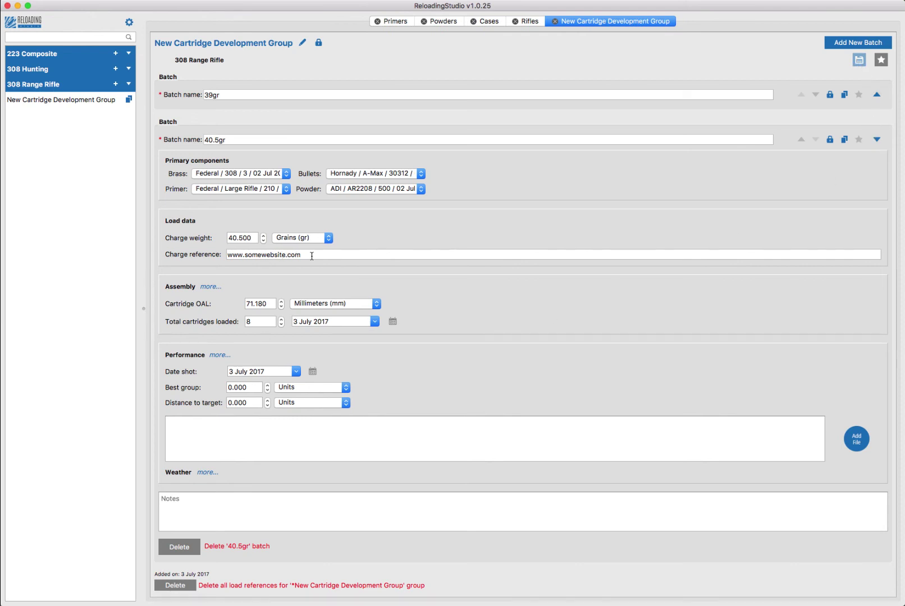
Replace the 40.5gr batch's charge reference with "From last batch.", collapse the batch and save the group.
drag(311, 256, 185, 258)
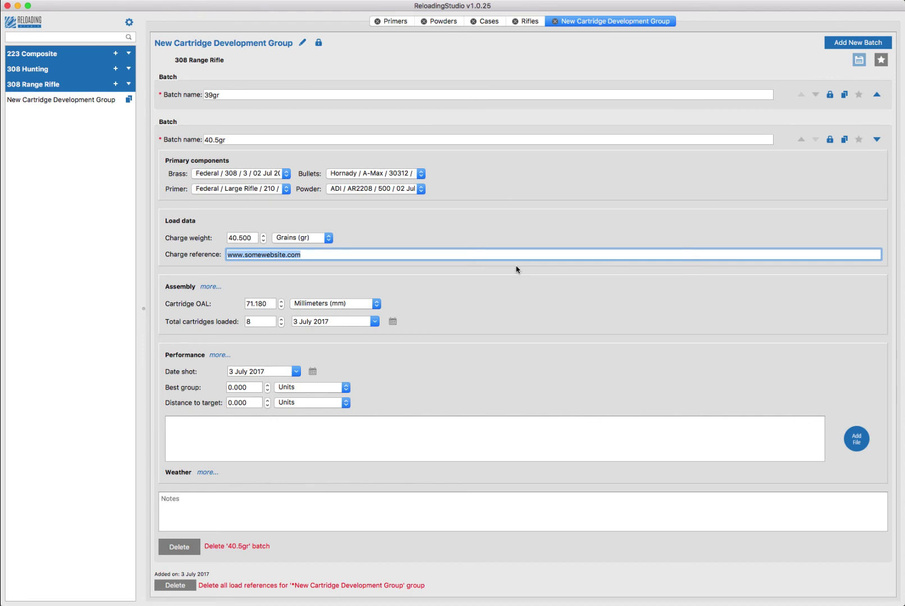
text(From last batch.)
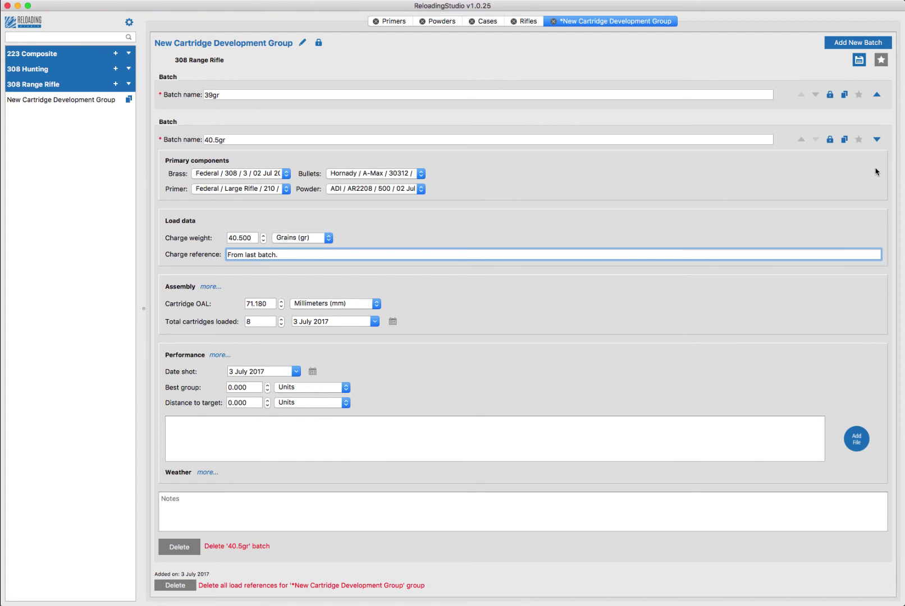
click(877, 140)
click(859, 59)
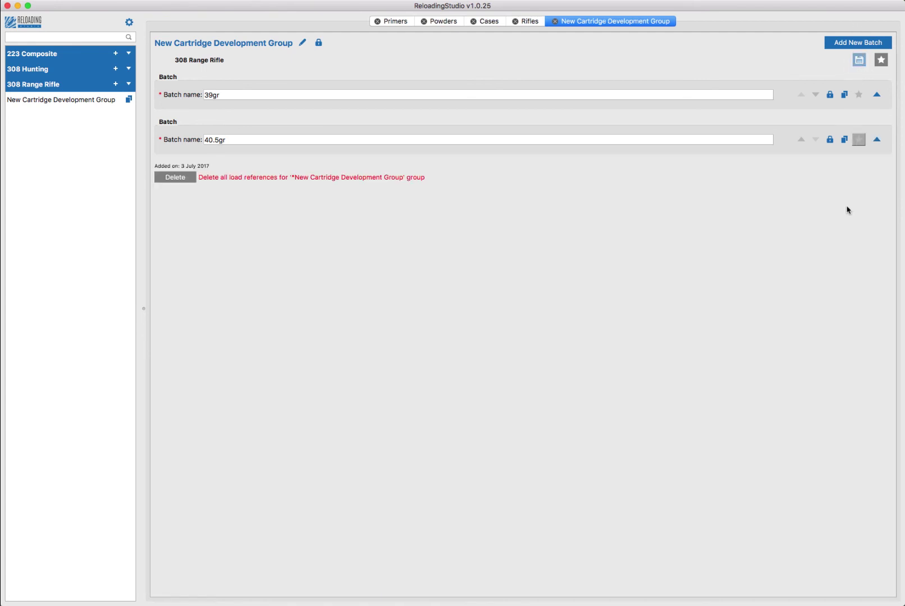
Add the note "Make some notes." to the 40.5gr batch.
click(879, 145)
click(214, 507)
text(Make some notes.)
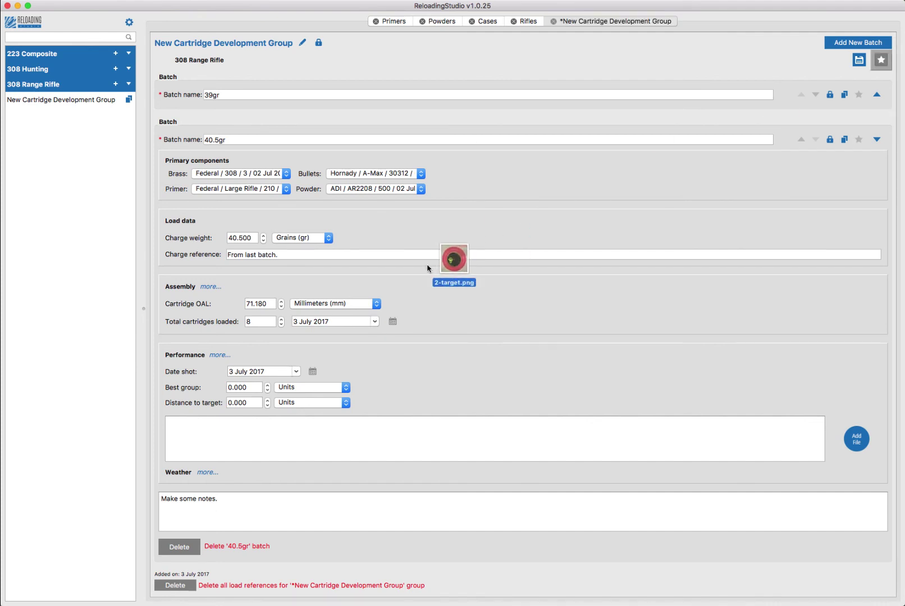
Attach 2-target.png and the chrono_export file to the 40.5gr batch's performance section and save the group.
drag(453, 259, 193, 435)
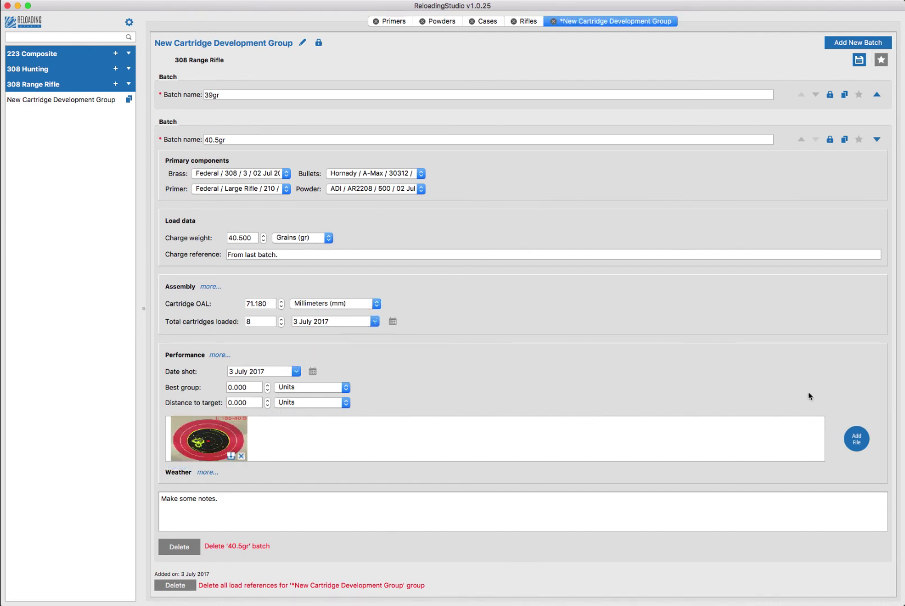
drag(452, 260, 323, 431)
click(217, 499)
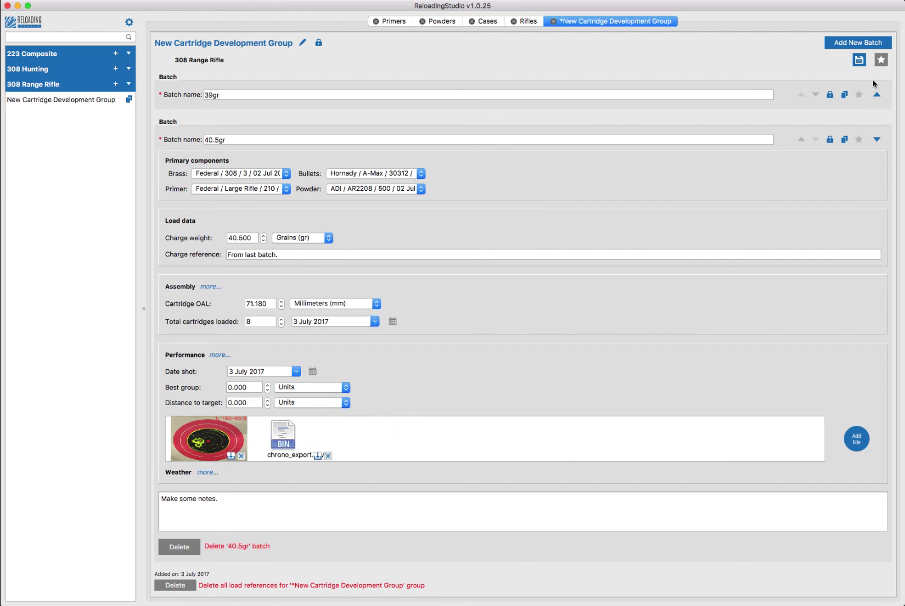
click(859, 60)
click(881, 139)
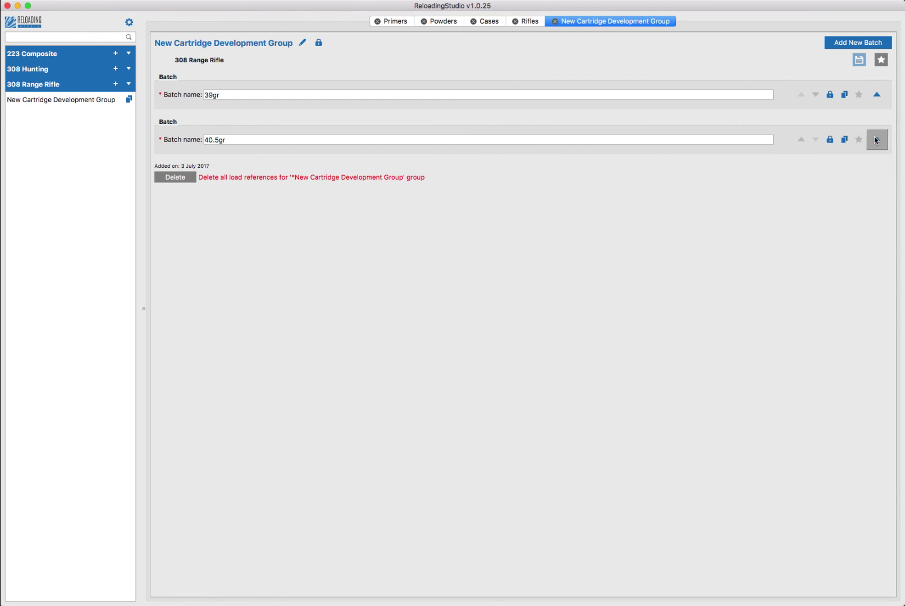
Lock the 40.5gr batch against editing and unlock it again.
click(831, 142)
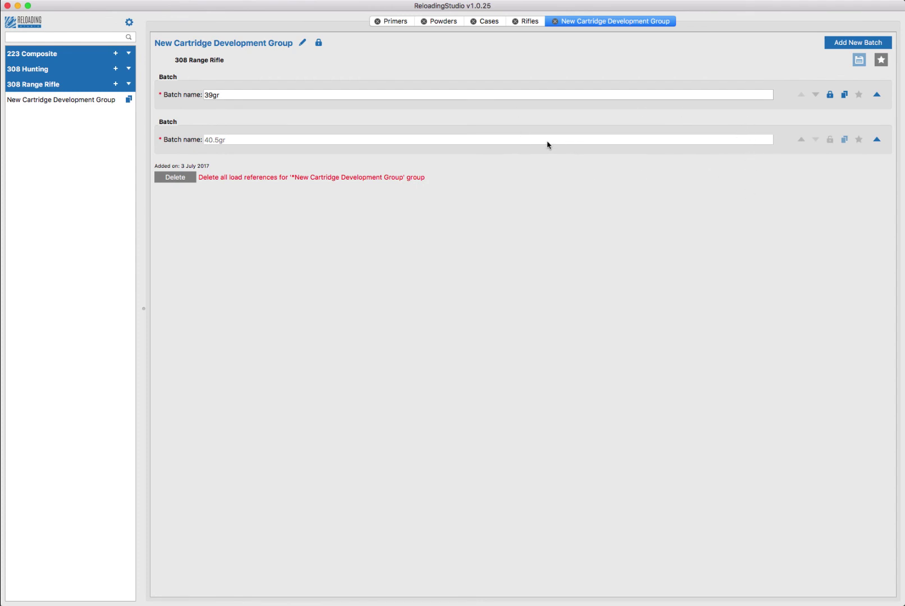
click(831, 141)
Show only the favourite 40.5gr batch, and clear both the favourites filter and its favourite mark.
click(881, 59)
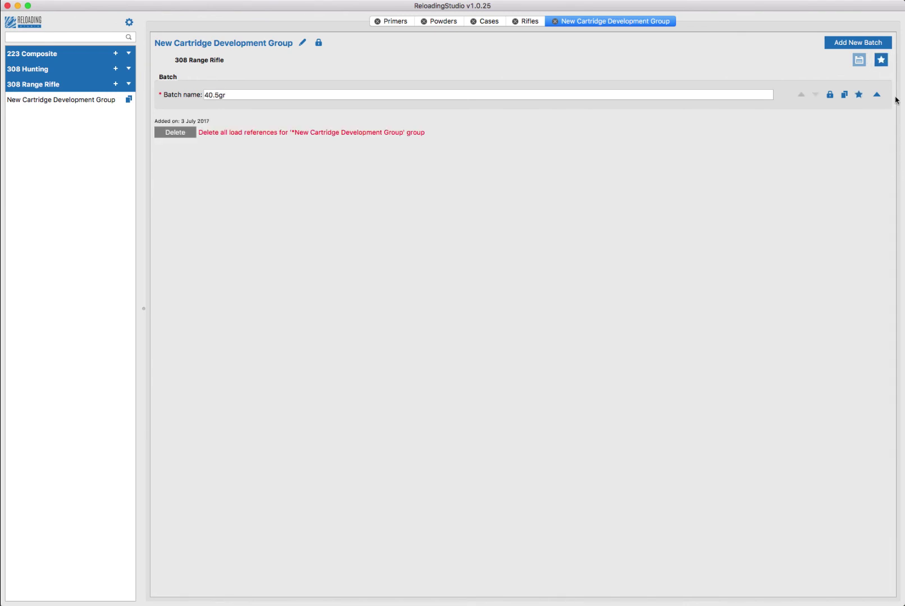
click(885, 60)
click(859, 140)
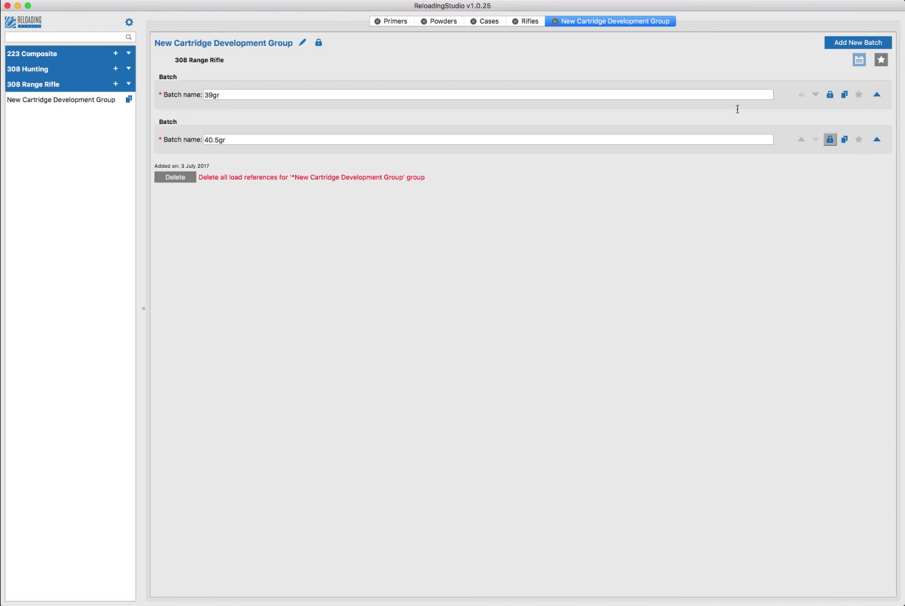
Lock the whole cartridge development group and view the 40.5gr batch's details in the locked state.
click(319, 43)
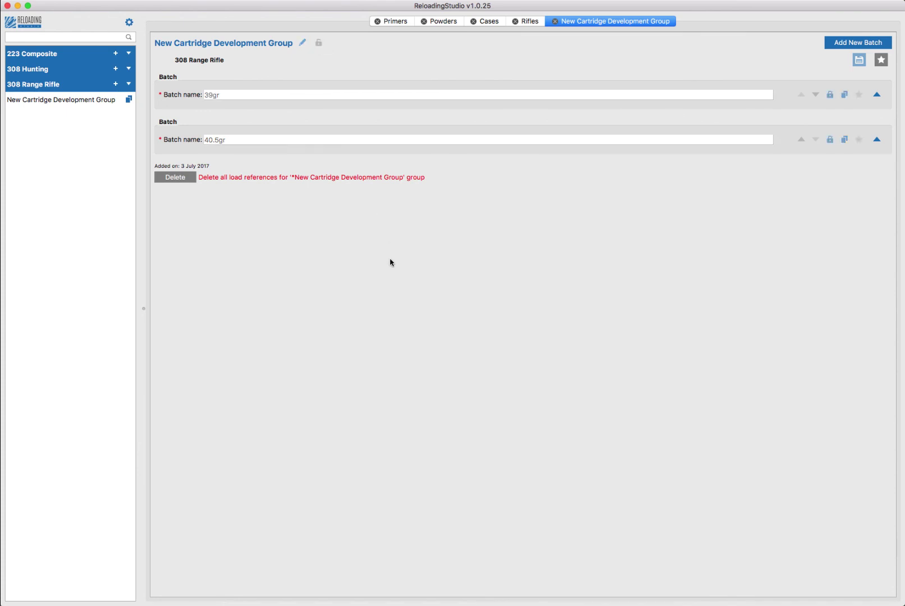
click(877, 140)
click(878, 142)
Rename the cartridge development group as "Testing Hornady 155" and save it.
click(303, 43)
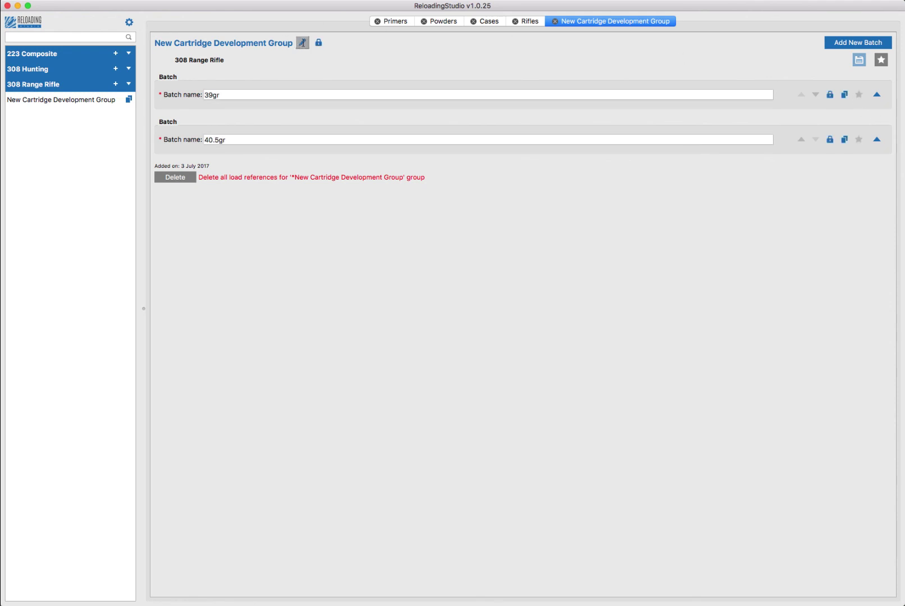
drag(298, 42, 50, 29)
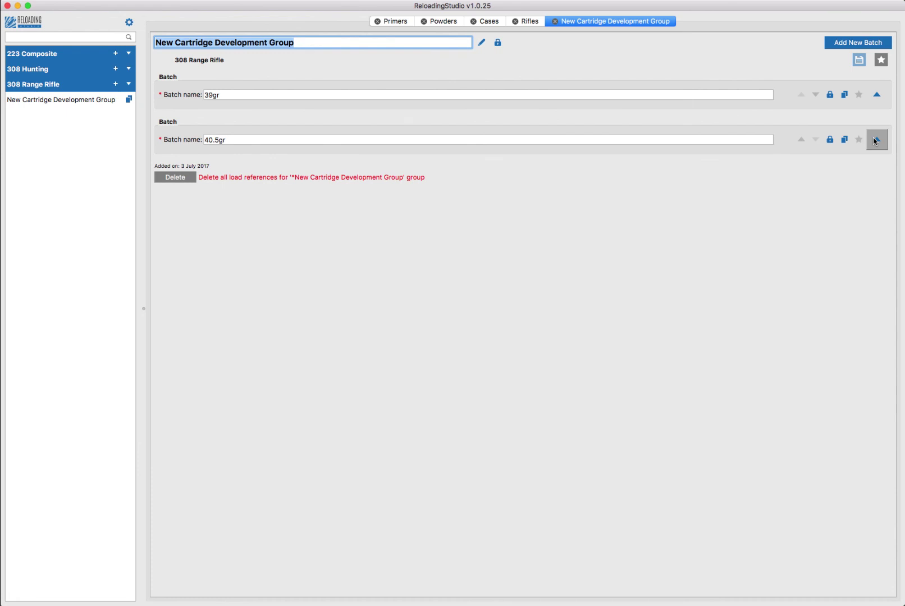
text(Testing )
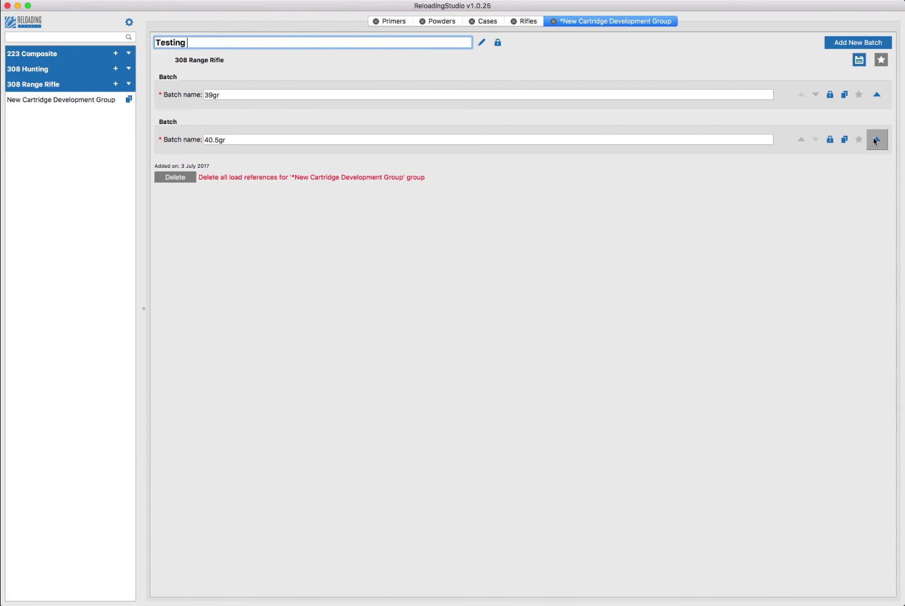
text(Hornady 155)
text( in)
key(BackSpace)
key(BackSpace)
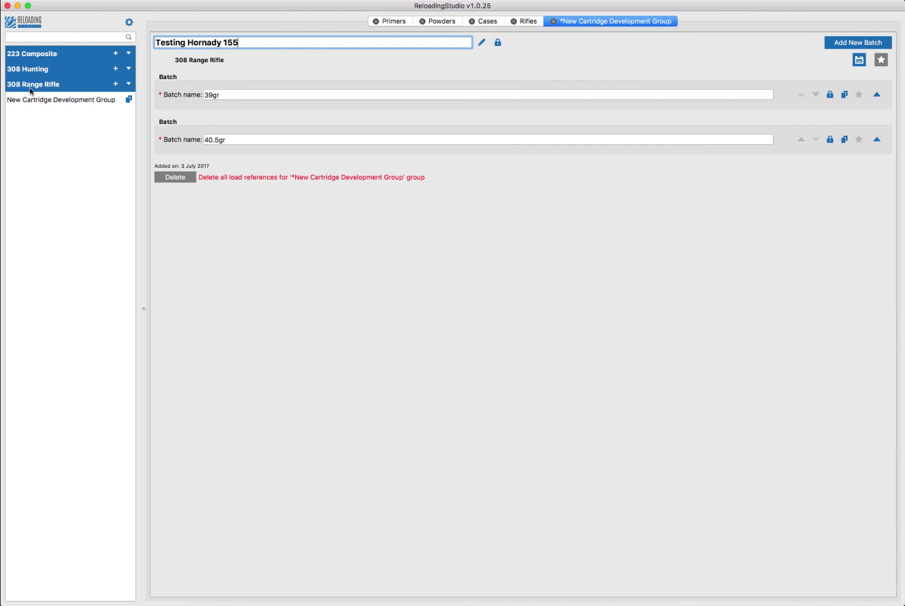
key(Return)
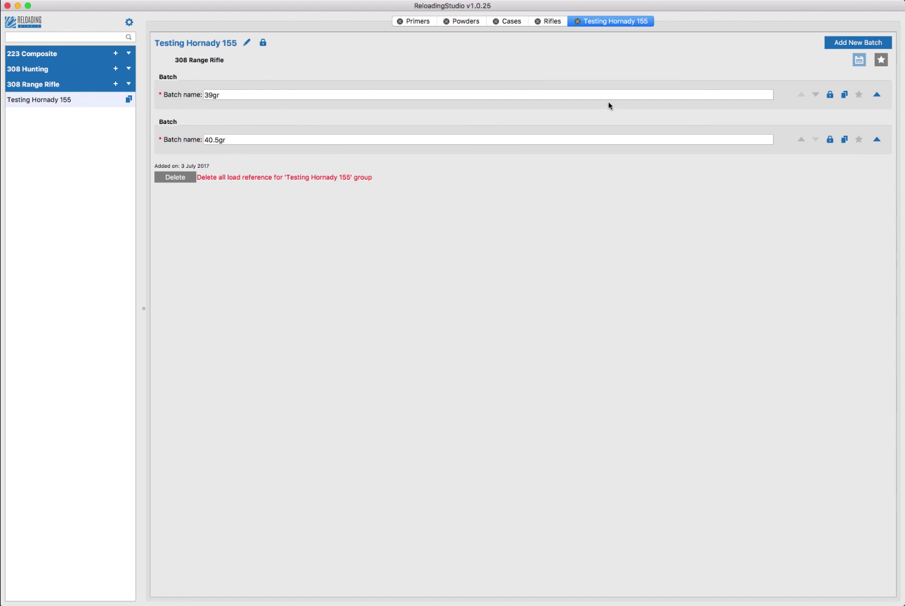
Clone the Testing Hornady 155 group, open the copy and rename it "Testing Sierra 150gr".
click(129, 101)
click(82, 116)
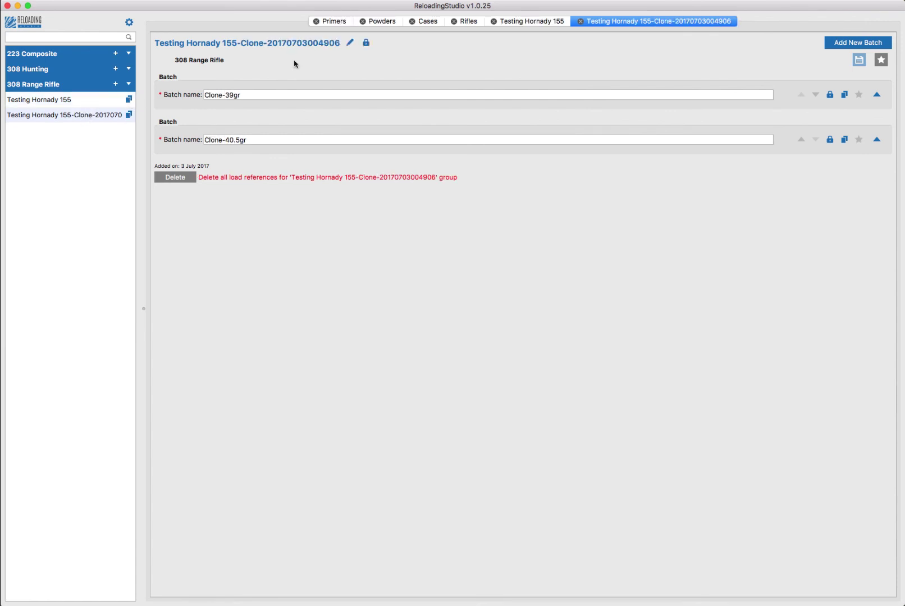
click(349, 43)
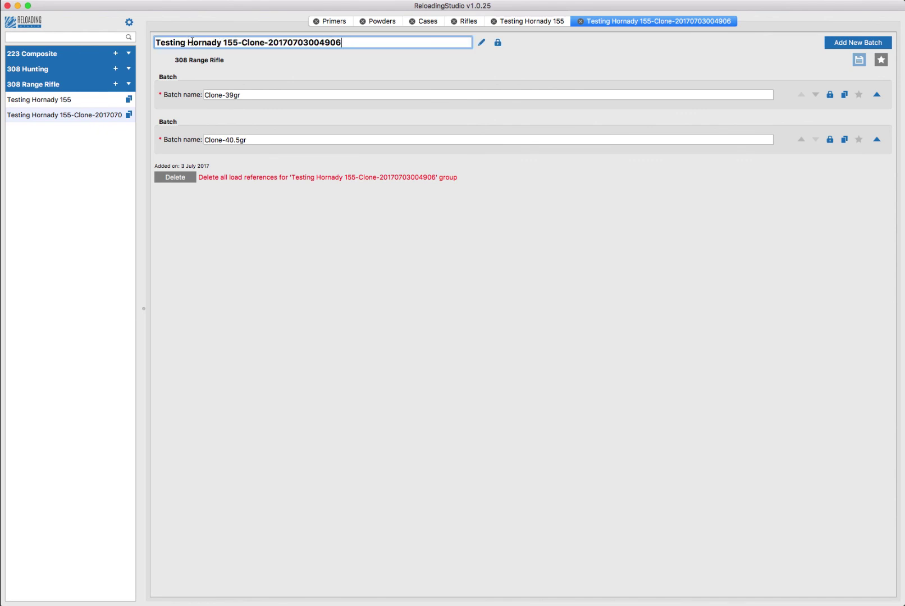
drag(189, 42, 569, 57)
text(Sierra 150gr)
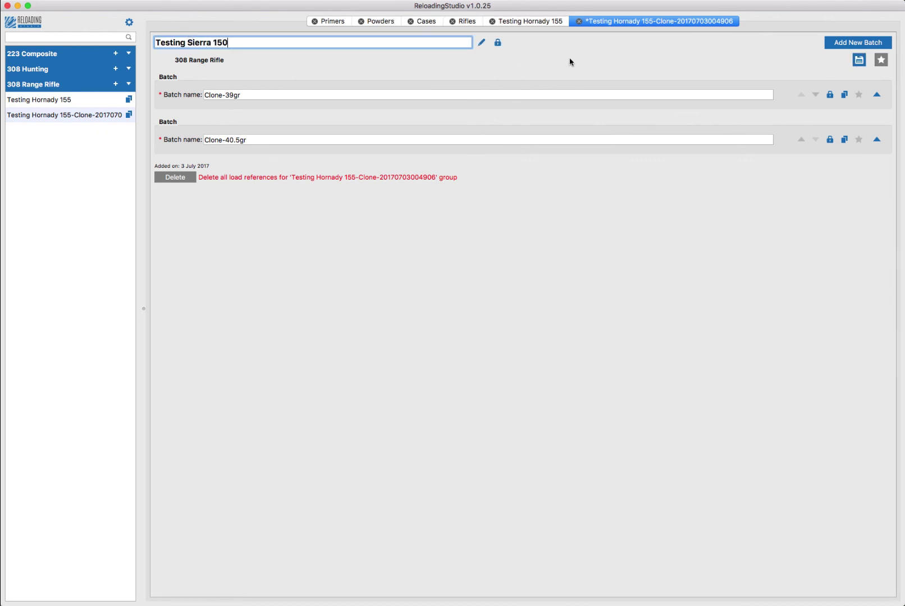